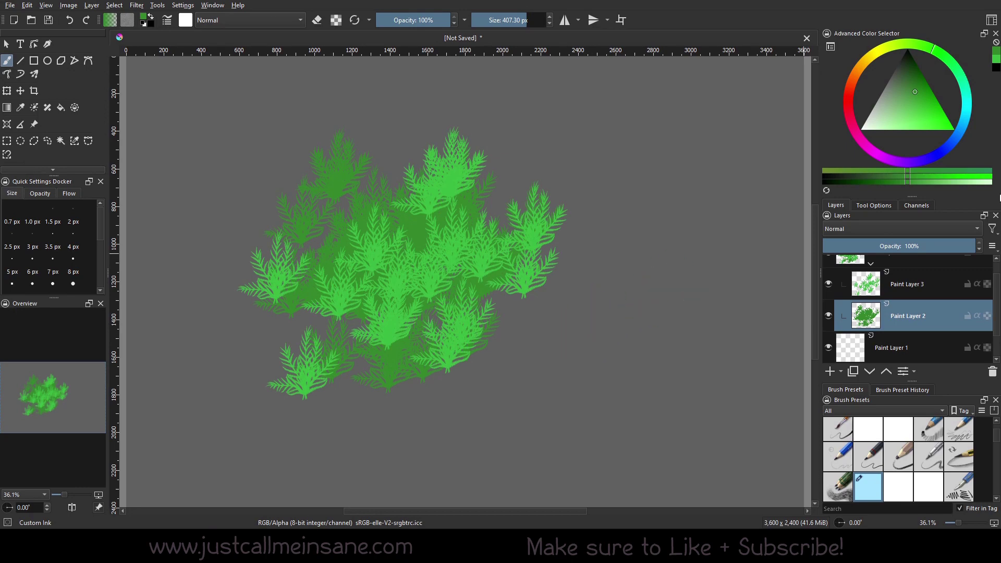
scroll(899, 294, up, 1)
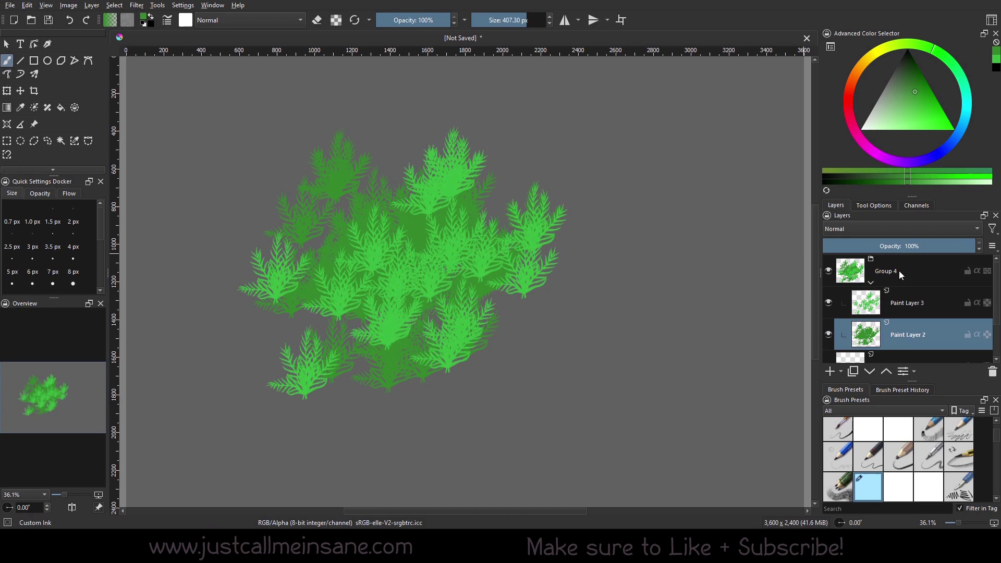
click(899, 271)
click(924, 305)
key(Page_Down)
key(Page_Up)
key(Page_Down)
mouse_move(942, 294)
click(992, 245)
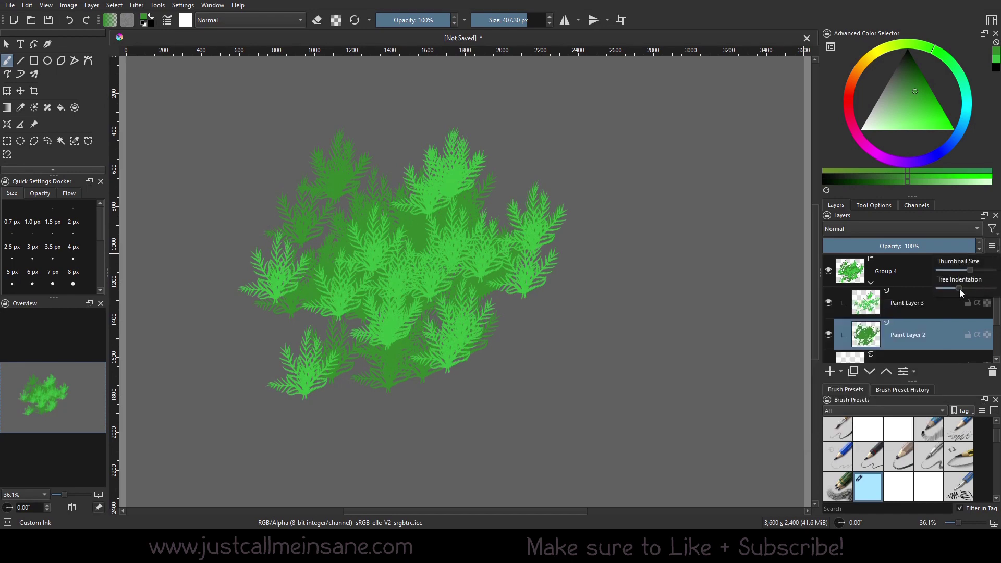
mouse_move(960, 290)
mouse_down()
mouse_move(993, 289)
mouse_move(902, 282)
mouse_up()
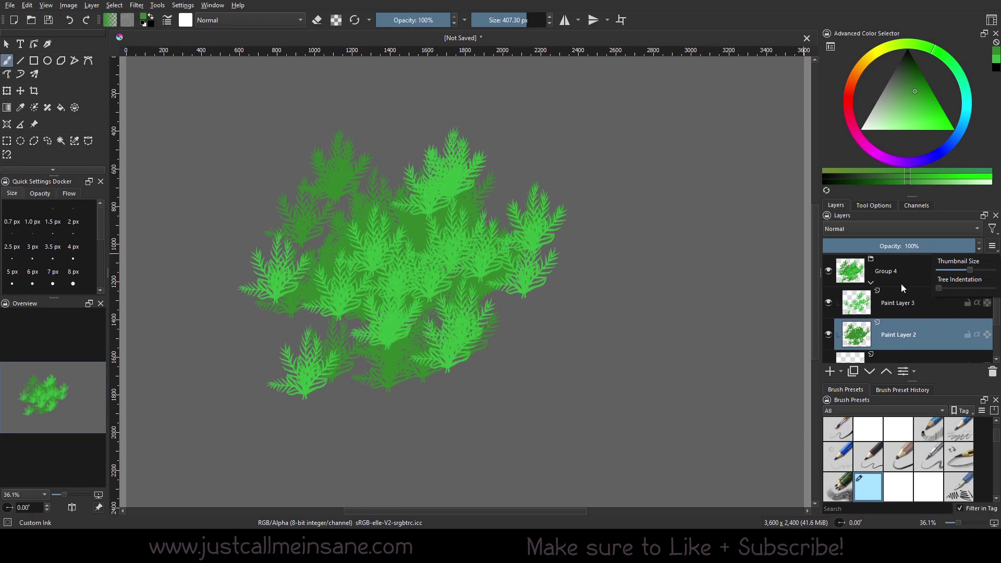
mouse_move(944, 290)
mouse_down()
mouse_move(991, 288)
mouse_move(933, 290)
mouse_move(994, 289)
mouse_up()
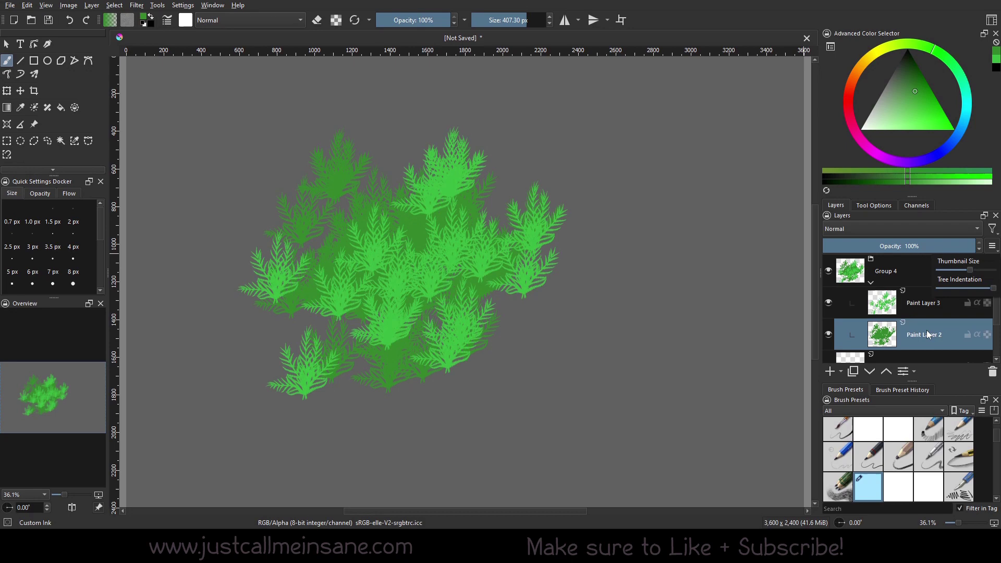
click(966, 298)
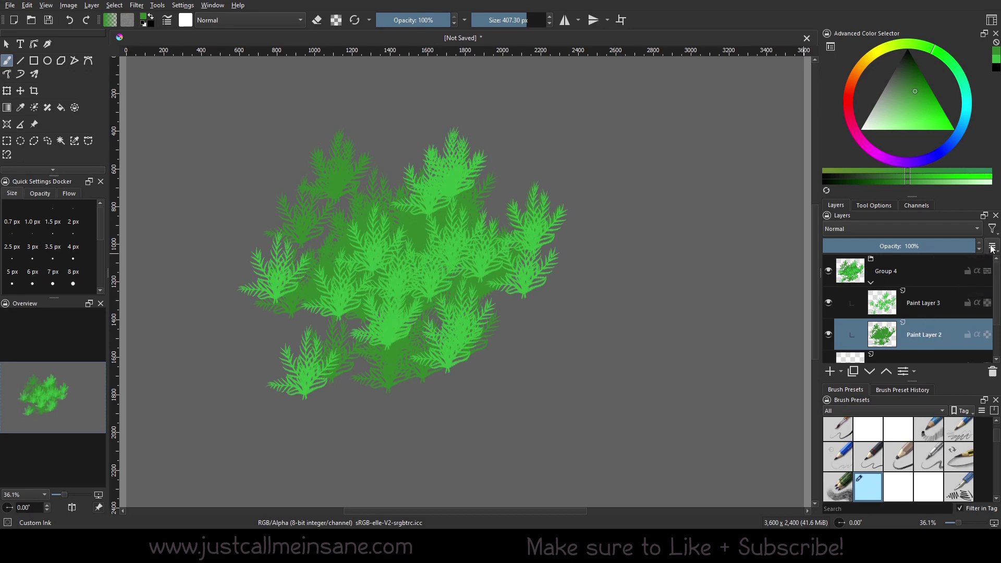
click(992, 249)
click(960, 285)
click(992, 249)
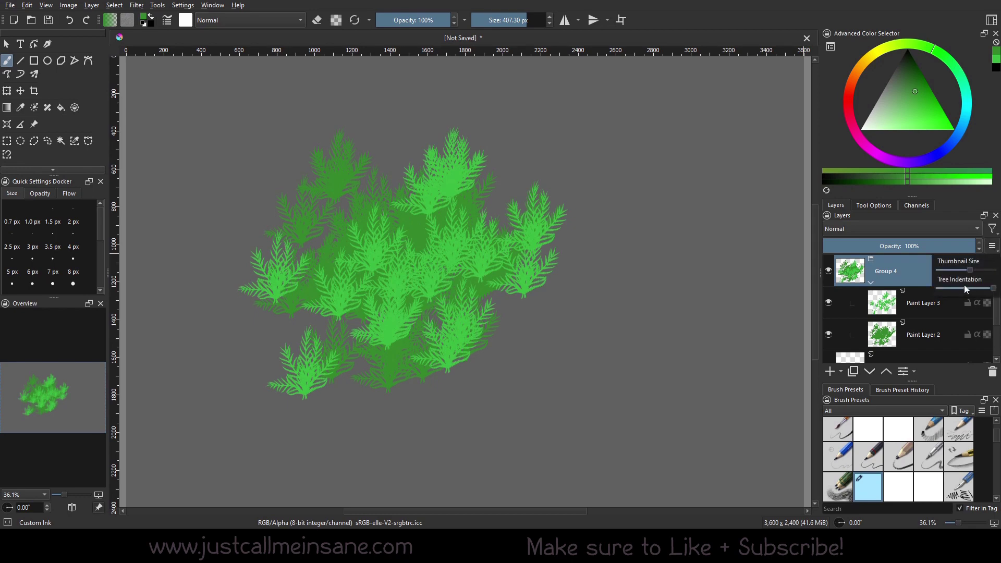
click(959, 286)
click(992, 249)
drag(992, 288, 956, 291)
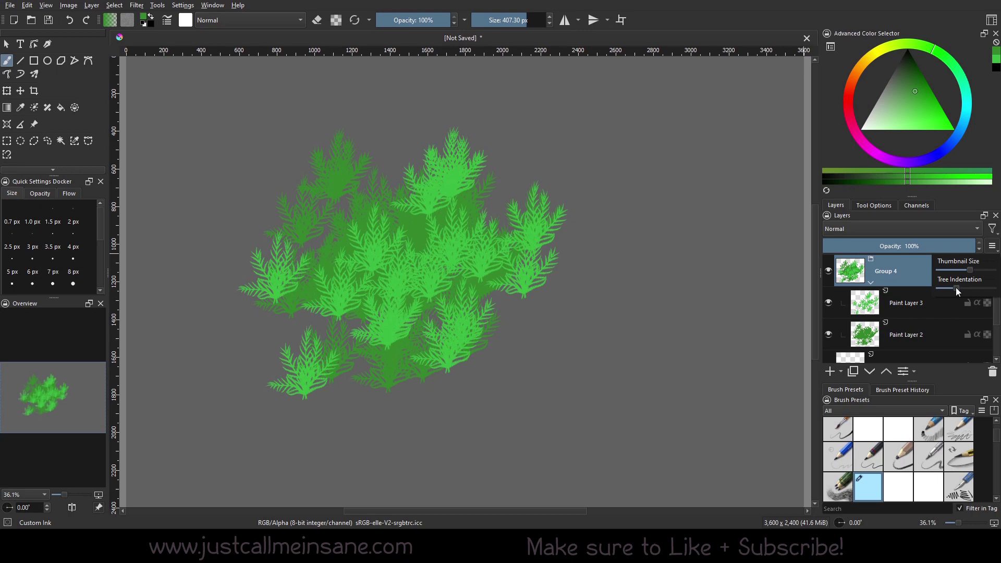
click(915, 275)
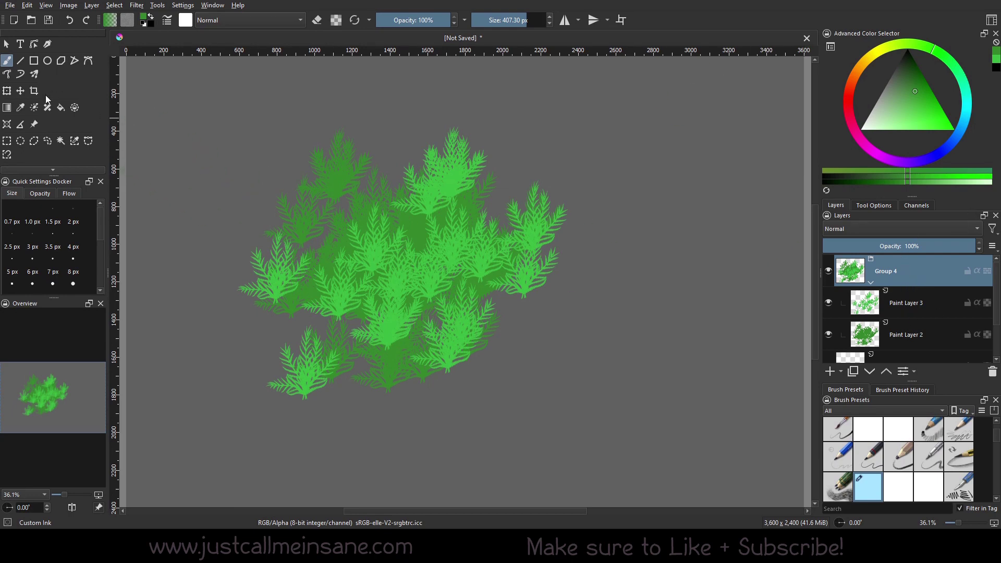
- Freehand-lasso the middle of the foliage and copy it into a collapsed nested Group 4 with Ctrl+G
click(48, 141)
mouse_move(423, 236)
mouse_down()
mouse_move(372, 316)
mouse_move(452, 290)
mouse_move(483, 241)
mouse_up()
key(ctrl+g)
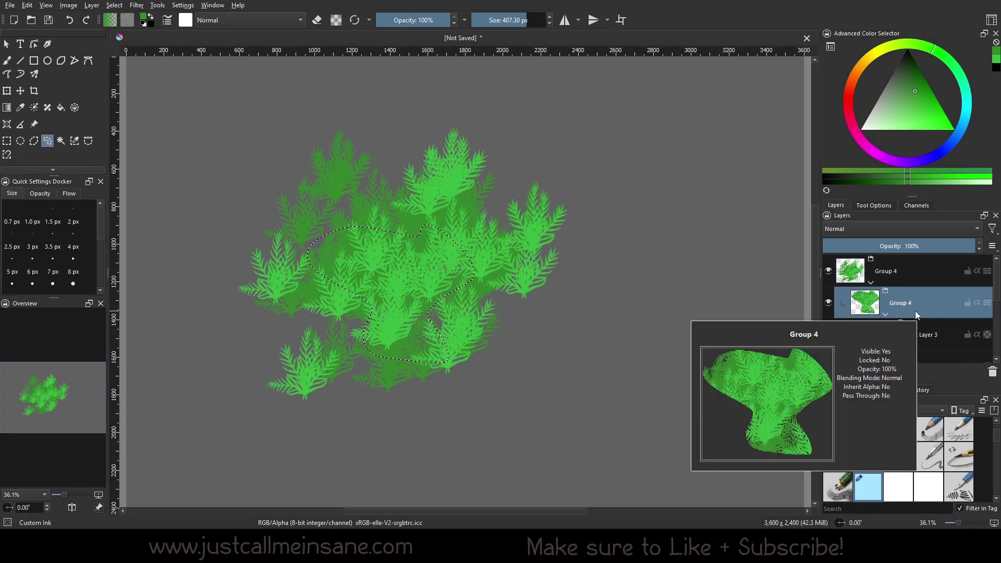
click(885, 313)
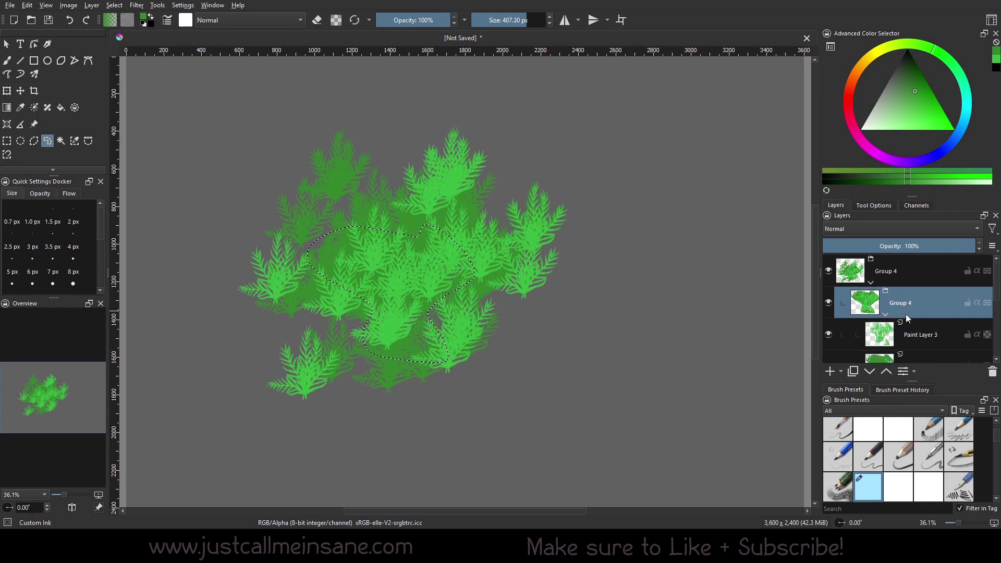
mouse_move(921, 305)
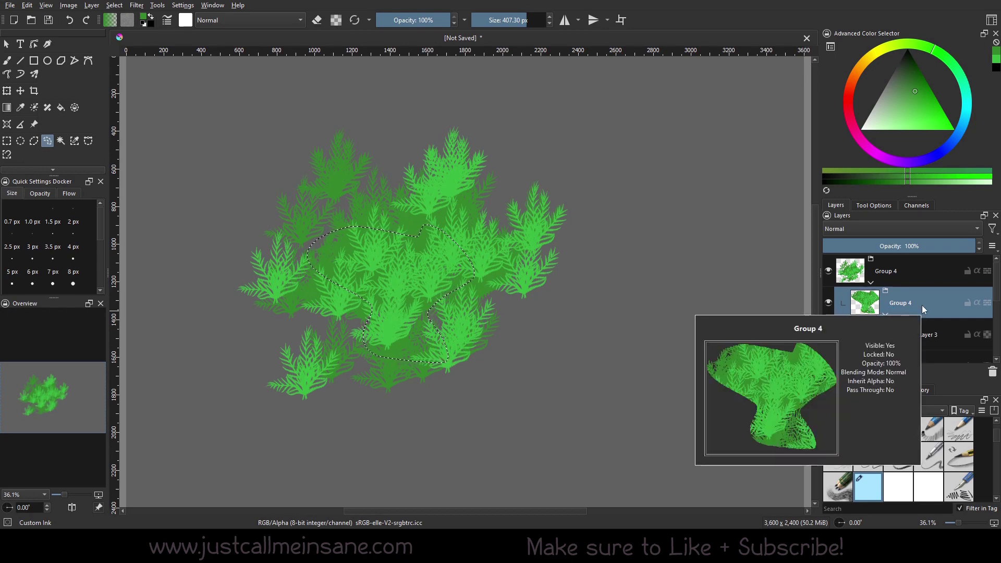
scroll(896, 338, down, 4)
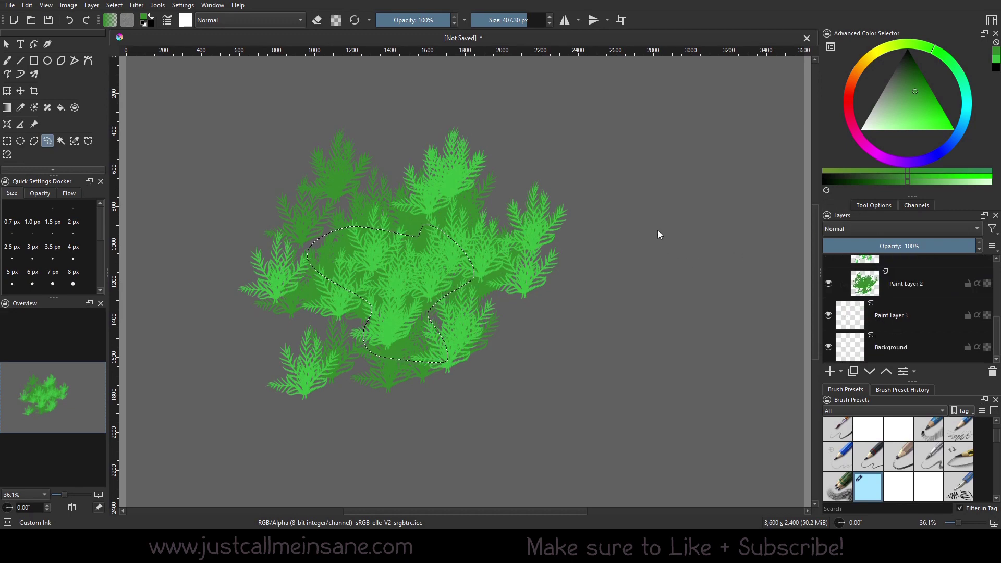
- Float and enlarge the Layers panel, then hide the original Paint Layers 3 and 2
drag(899, 217, 652, 150)
drag(703, 312, 706, 486)
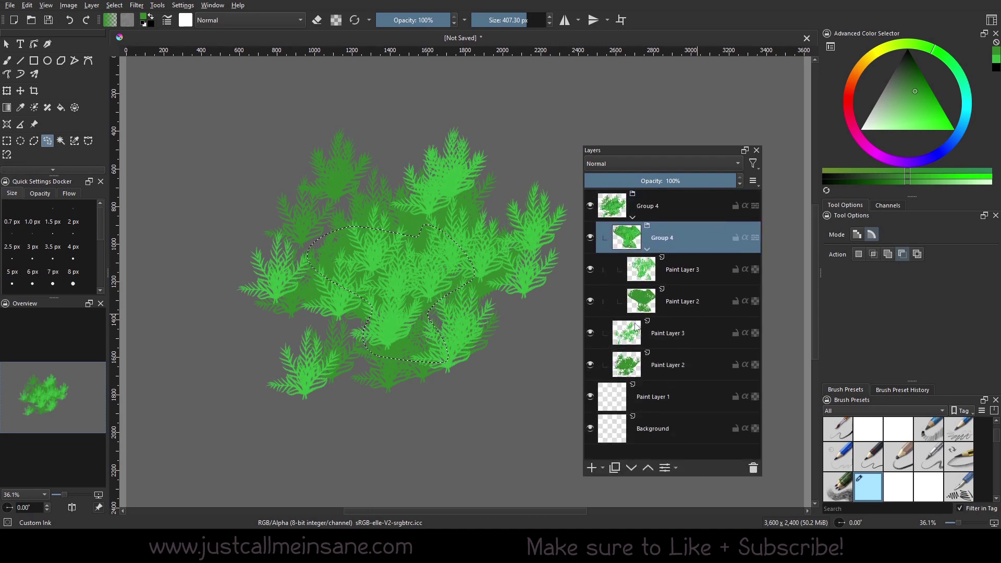
click(591, 346)
click(592, 360)
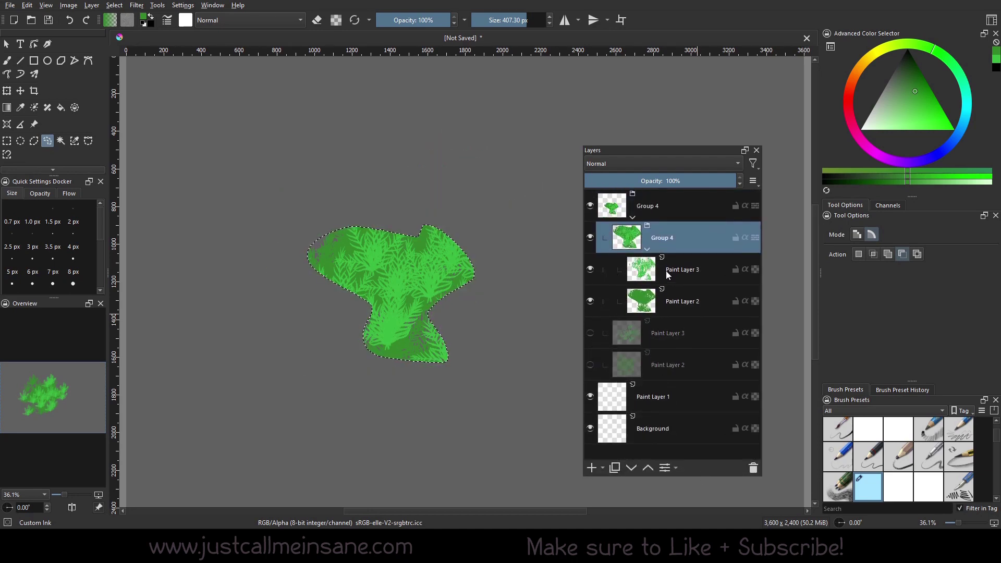
mouse_move(670, 270)
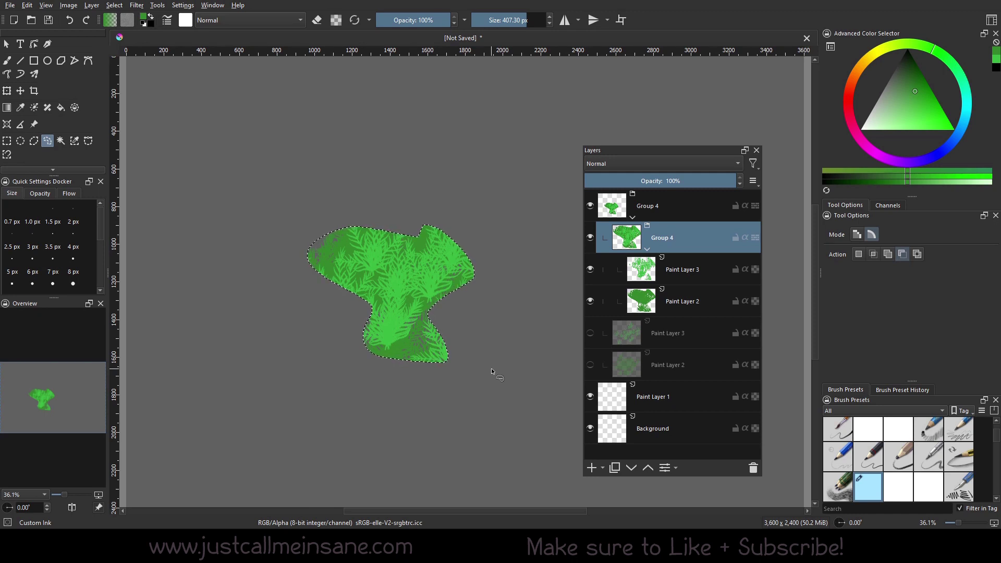
- Clear the selection and make the nested Group 4 and original Paint Layers 3 and 2 visible
key(ctrl+shift+a)
click(586, 248)
click(590, 237)
click(589, 269)
click(591, 297)
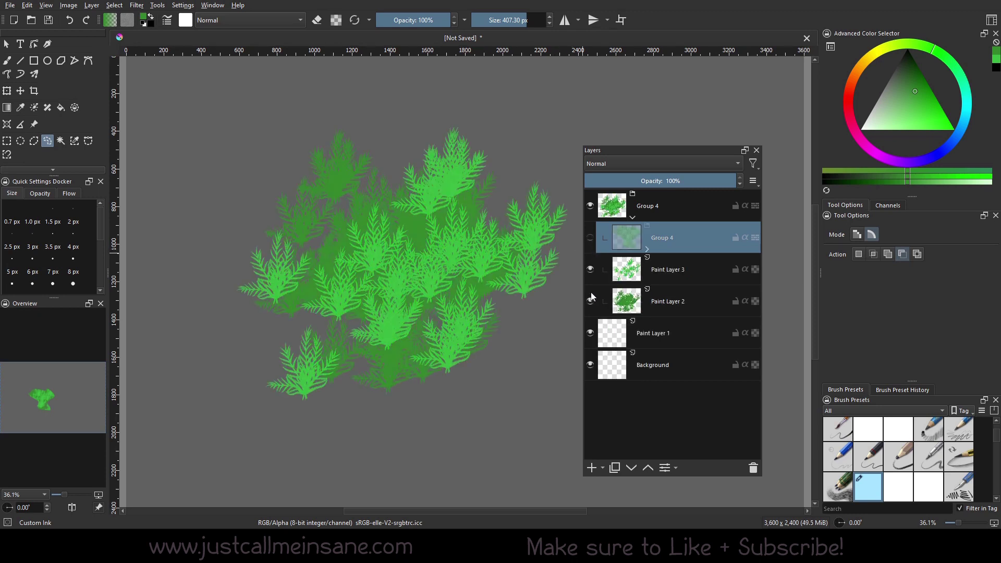
click(591, 241)
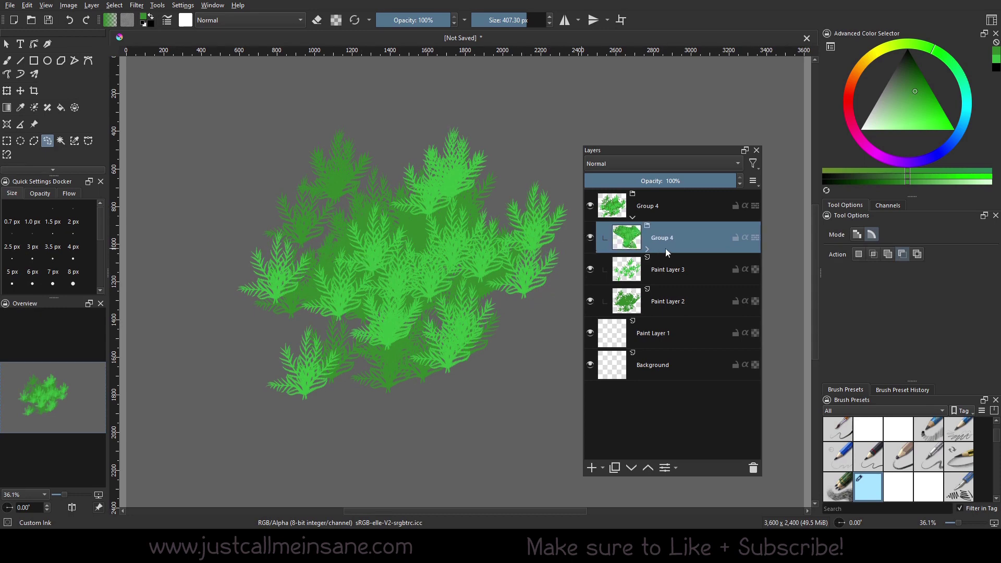
- Alpha-lock the inner Paint Layer 3 and set a 120 px freehand brush
click(647, 249)
click(692, 267)
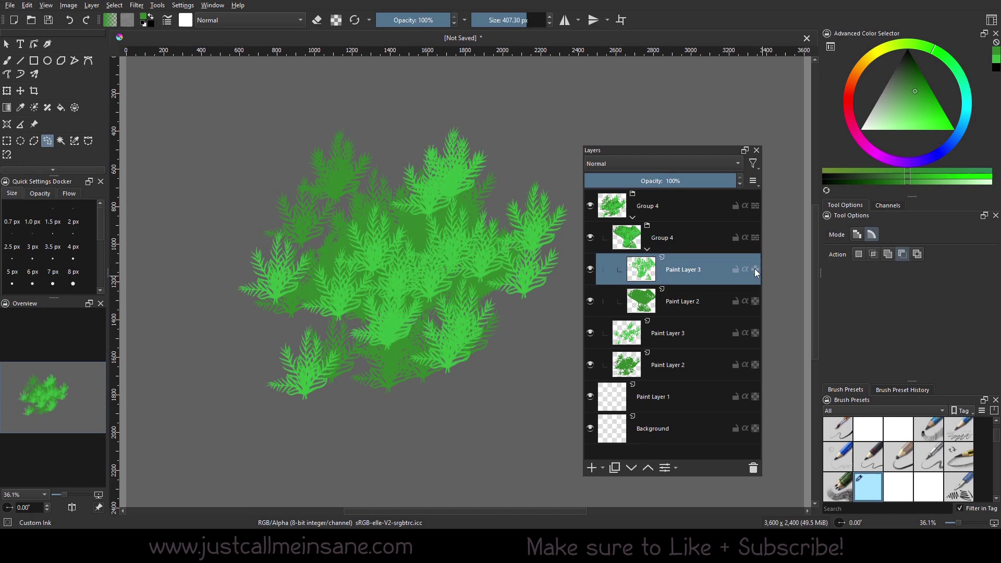
key(b)
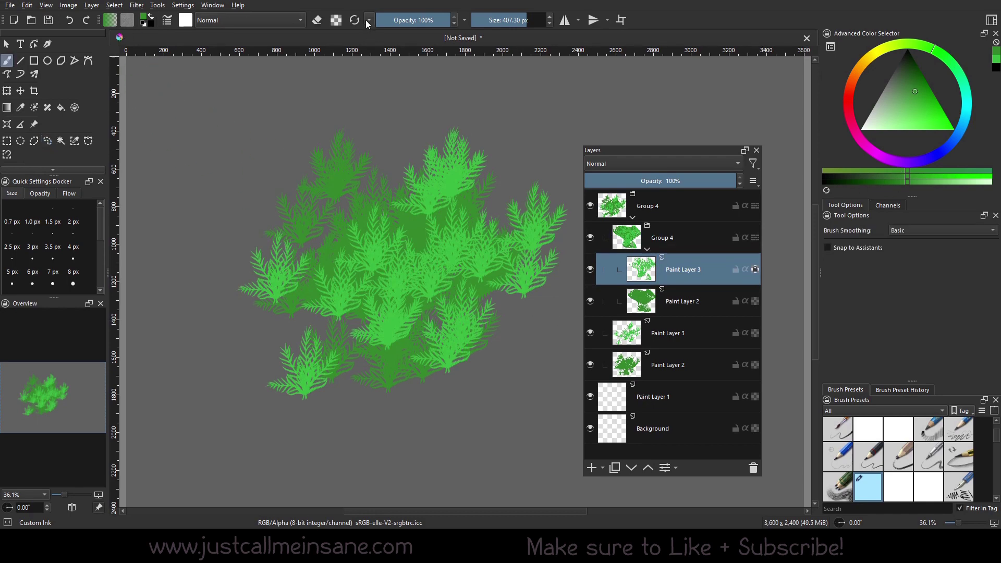
scroll(67, 280, down, 5)
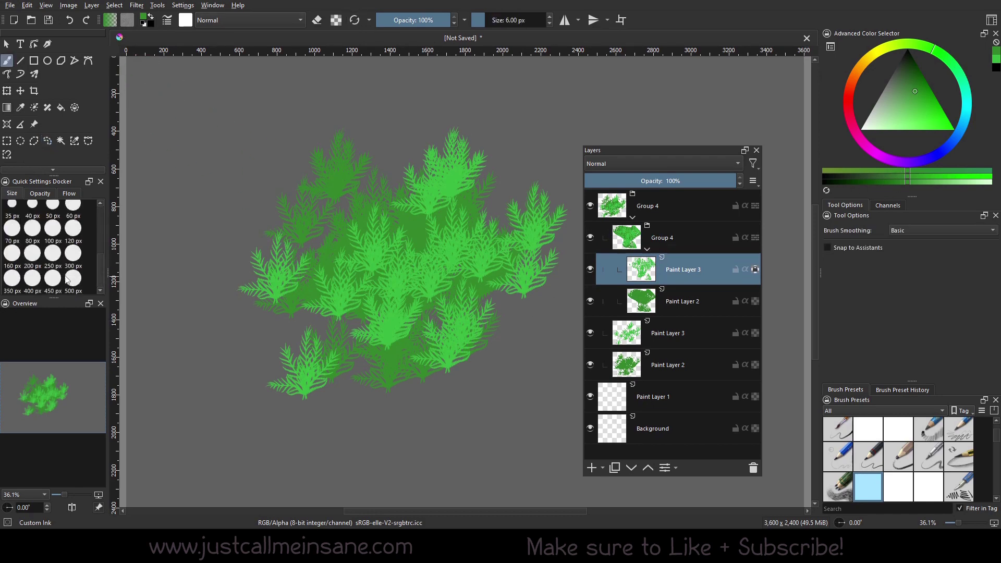
click(73, 227)
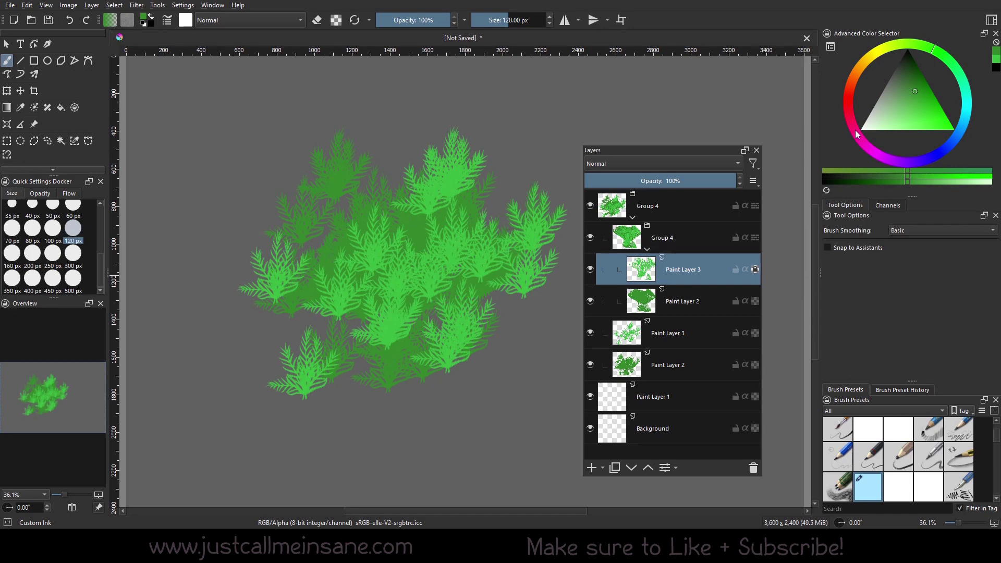
- Pick a light lavender colour and paint it over the middle and lower foliage
drag(855, 133, 909, 151)
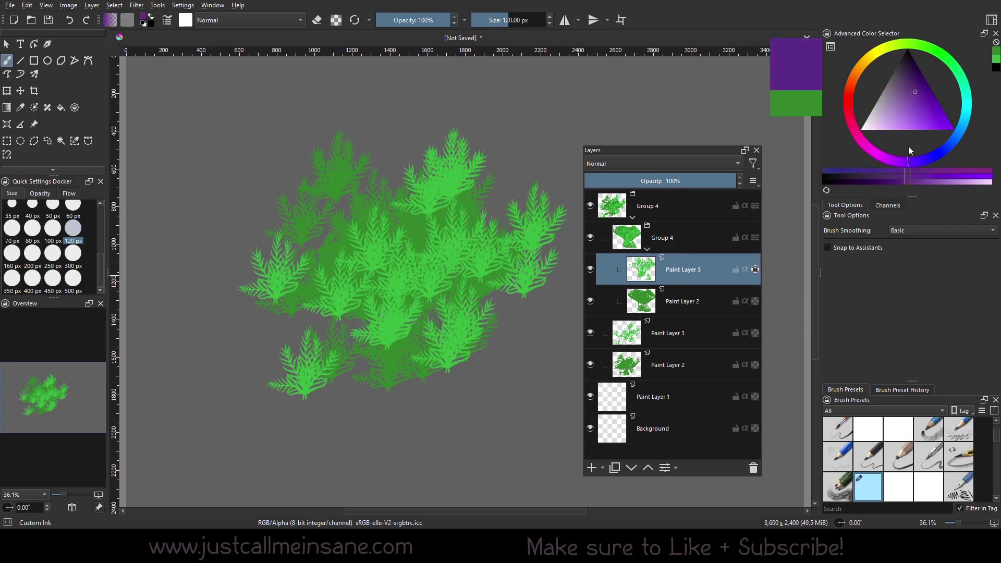
click(886, 129)
mouse_move(456, 245)
mouse_down()
mouse_move(360, 269)
mouse_move(470, 292)
mouse_move(368, 289)
mouse_move(339, 276)
mouse_move(396, 234)
mouse_move(365, 247)
mouse_up()
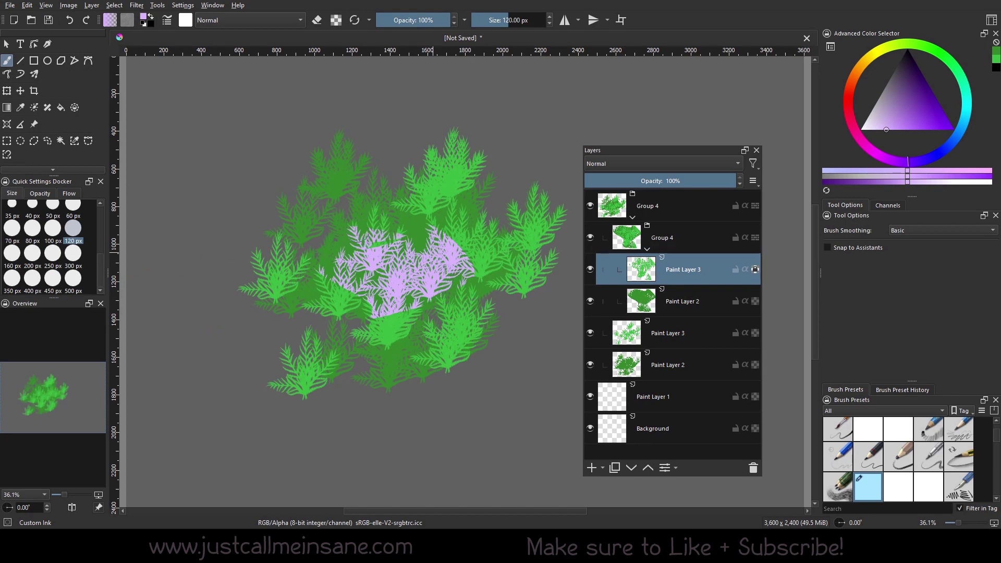
drag(445, 359, 346, 324)
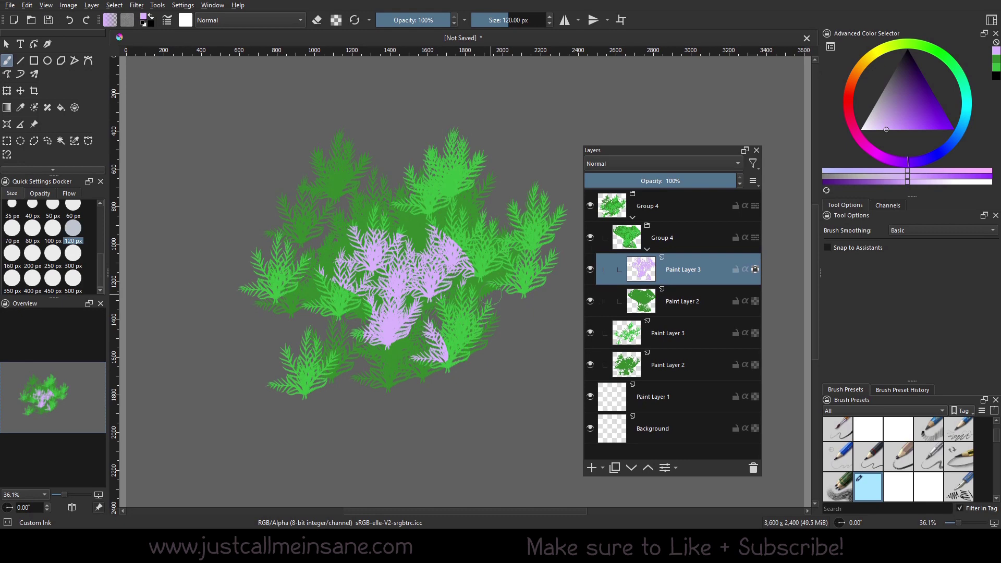
- Try Multiply, Lighten and Divide blend modes on Paint Layer 3, settling on Burn
click(732, 165)
click(680, 151)
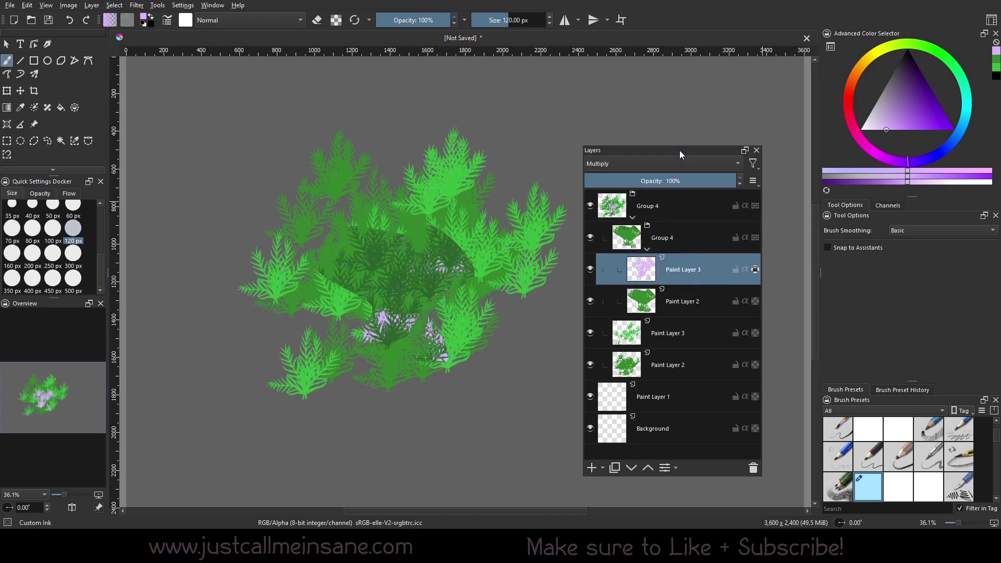
click(681, 160)
click(661, 143)
click(672, 161)
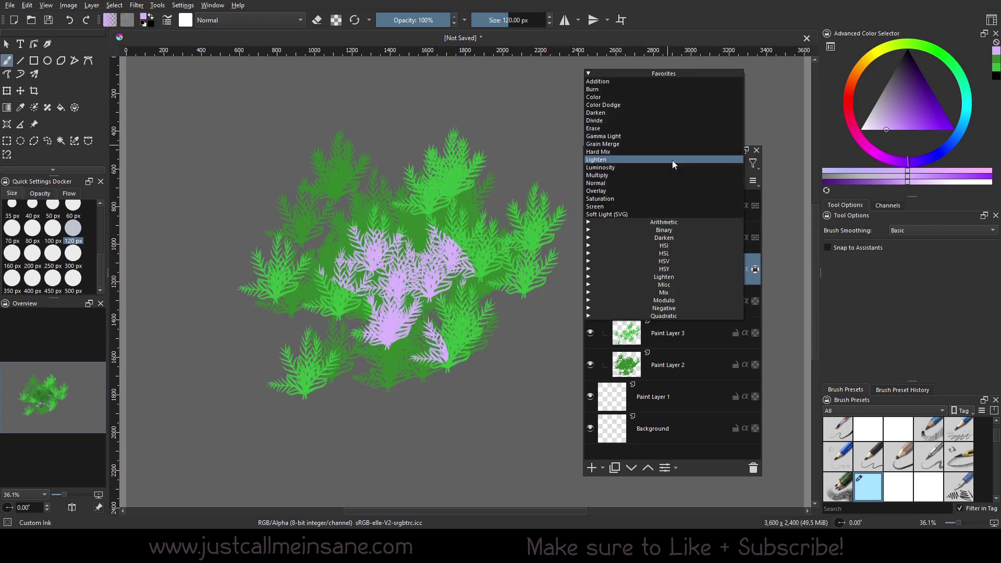
click(648, 117)
click(667, 165)
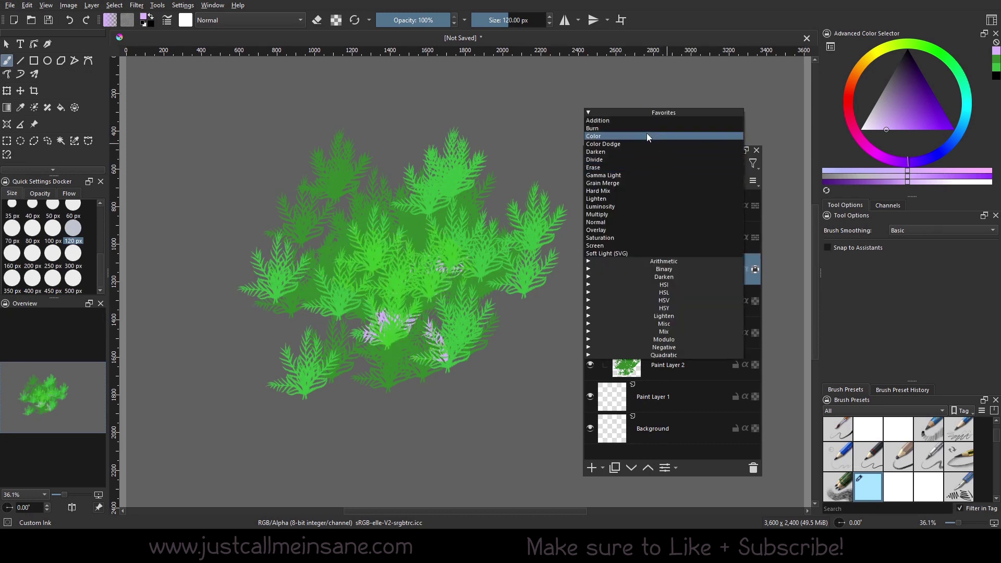
click(645, 130)
click(656, 162)
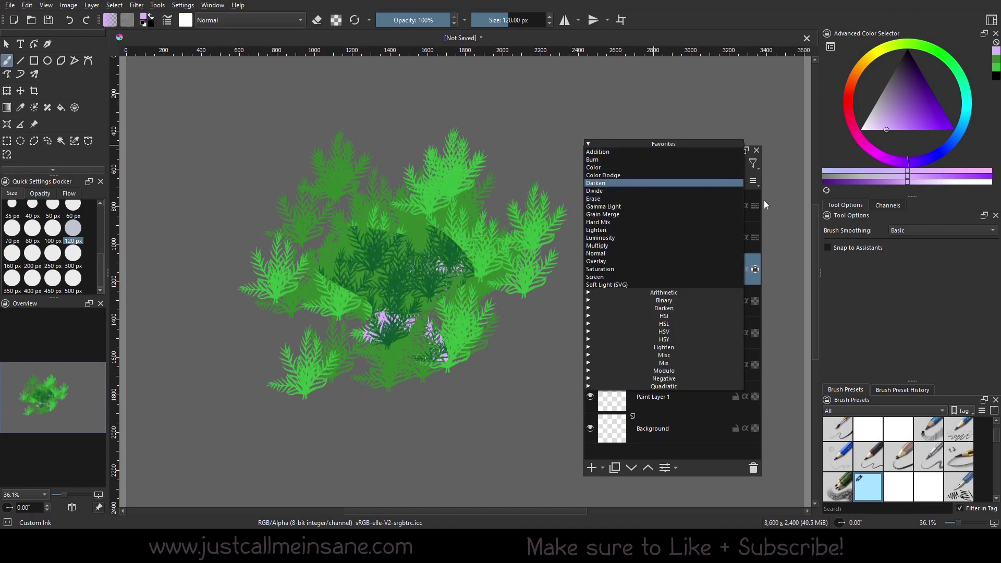
click(700, 458)
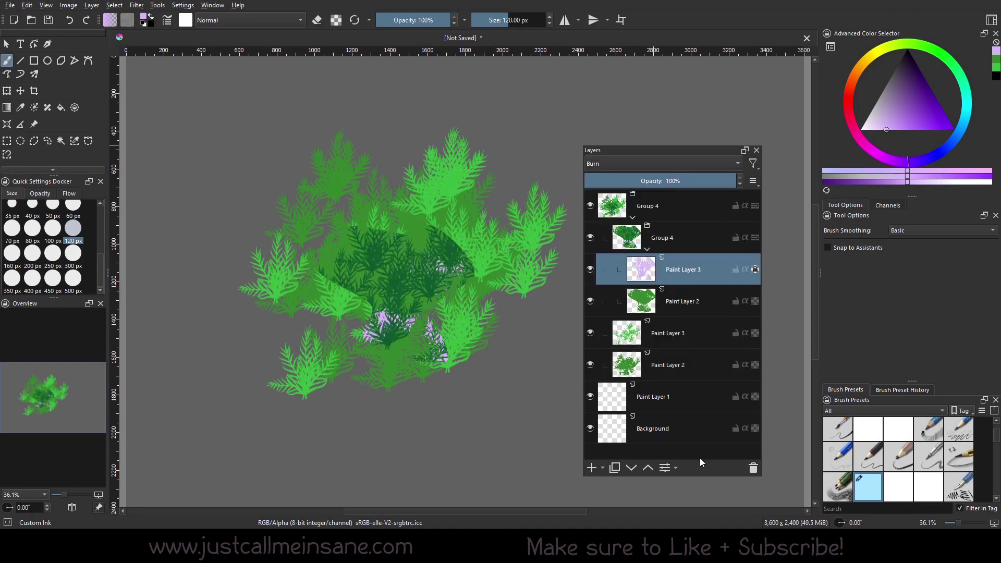
- Hide and reshow the inner group to compare the Burn result
click(593, 239)
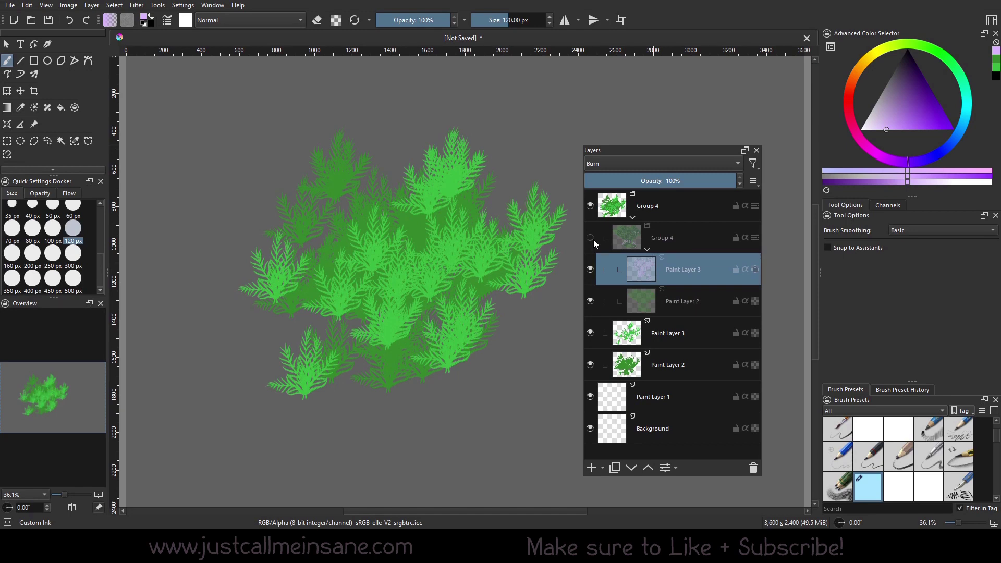
click(593, 239)
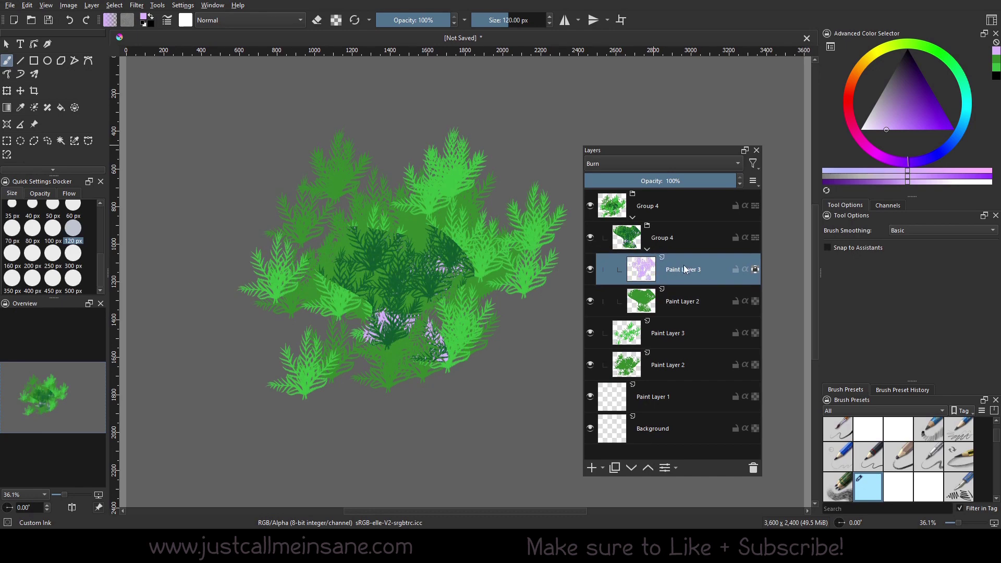
mouse_move(684, 269)
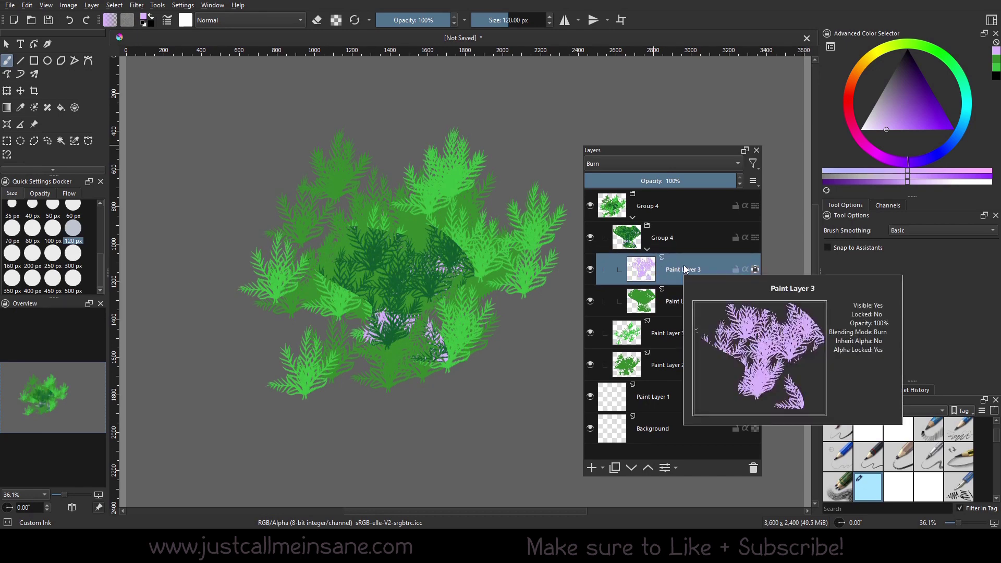